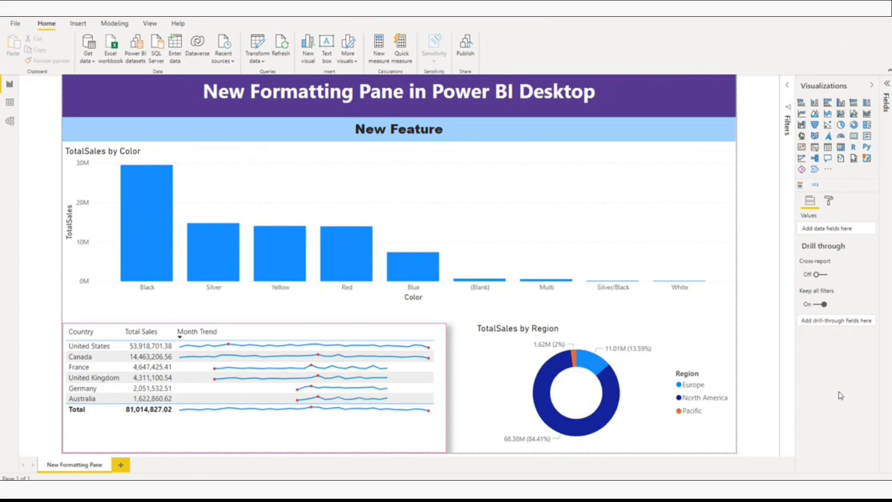
Enable the 'New format pane' preview feature in Options and dismiss the restart notice.
{"action": "left_click", "coordinate": [13, 22]}
{"action": "left_click", "coordinate": [53, 170]}
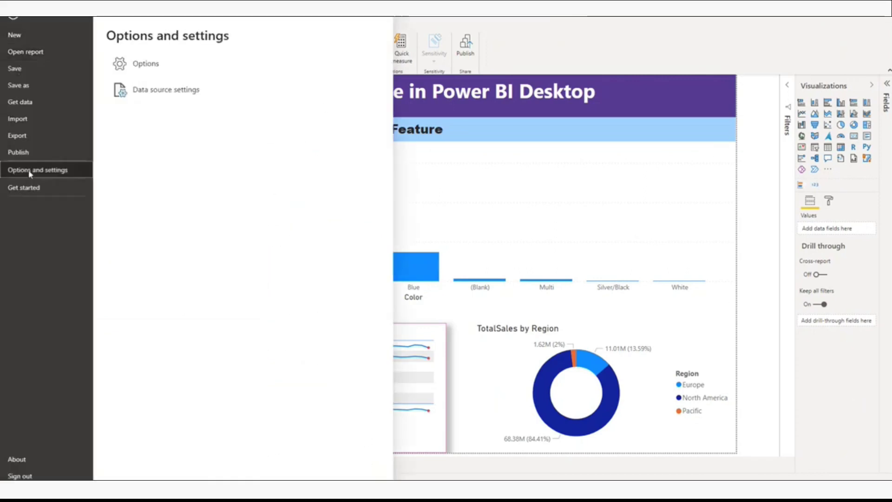
{"action": "left_click", "coordinate": [146, 64]}
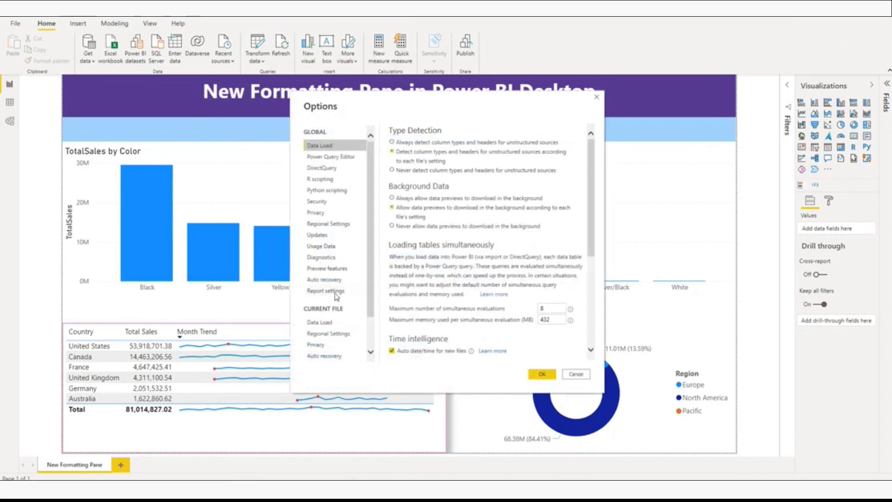
{"action": "left_click", "coordinate": [327, 269]}
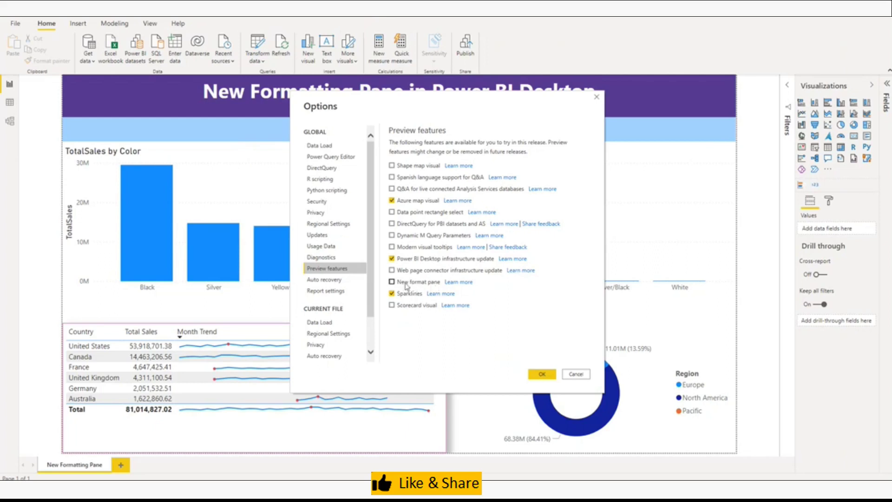
{"action": "left_click", "coordinate": [392, 281]}
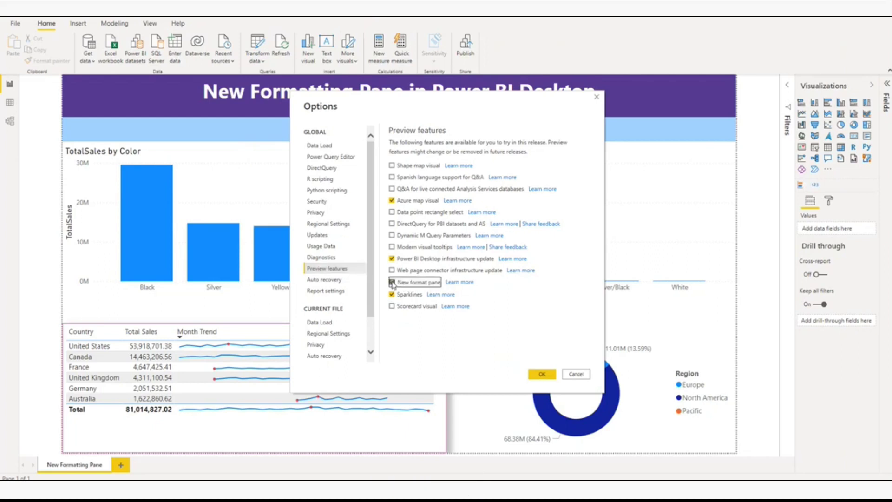
{"action": "left_click", "coordinate": [541, 375]}
{"action": "left_click", "coordinate": [525, 269]}
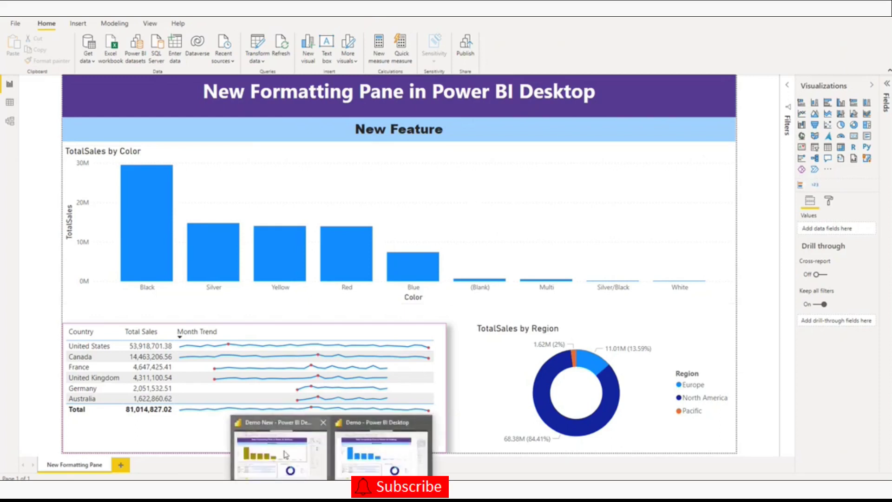
Switch to the 'Demo New - Power BI Desktop' window.
{"action": "left_click", "coordinate": [284, 455]}
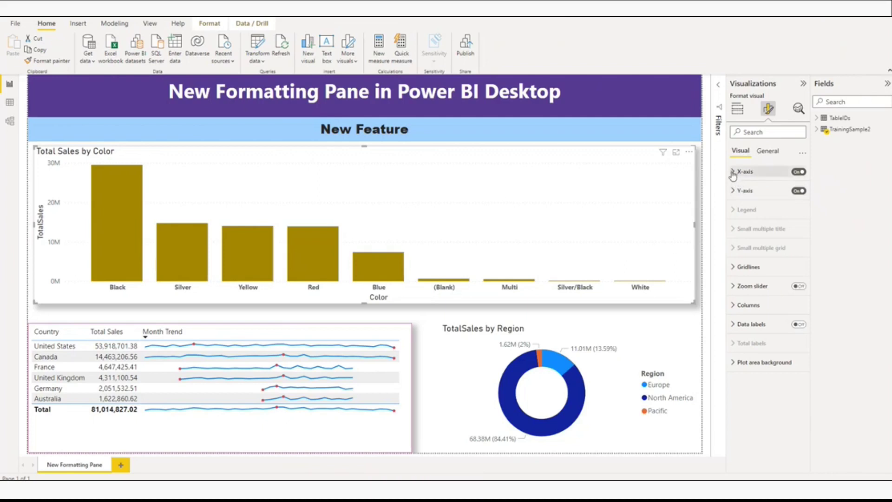
Set the x-axis value labels to 10 pt italic, then collapse X-axis.
{"action": "left_click", "coordinate": [734, 173]}
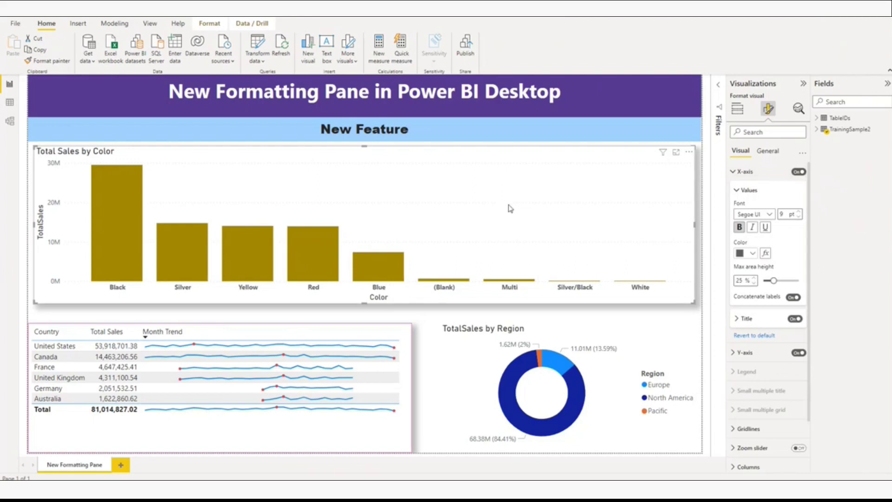
{"action": "left_click", "coordinate": [799, 211]}
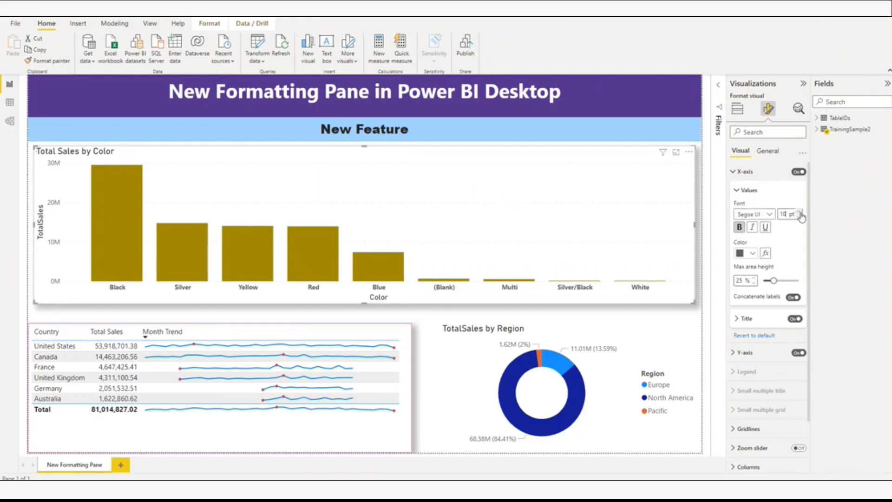
{"action": "left_click", "coordinate": [753, 229]}
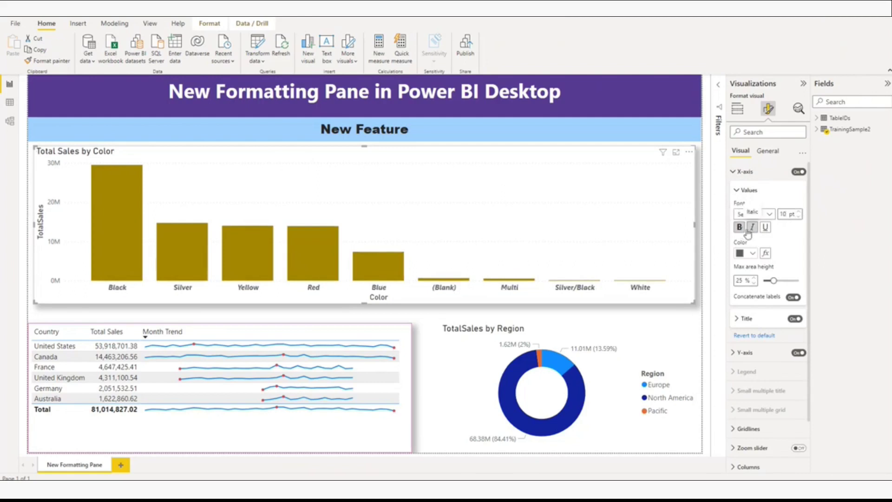
{"action": "left_click", "coordinate": [745, 172]}
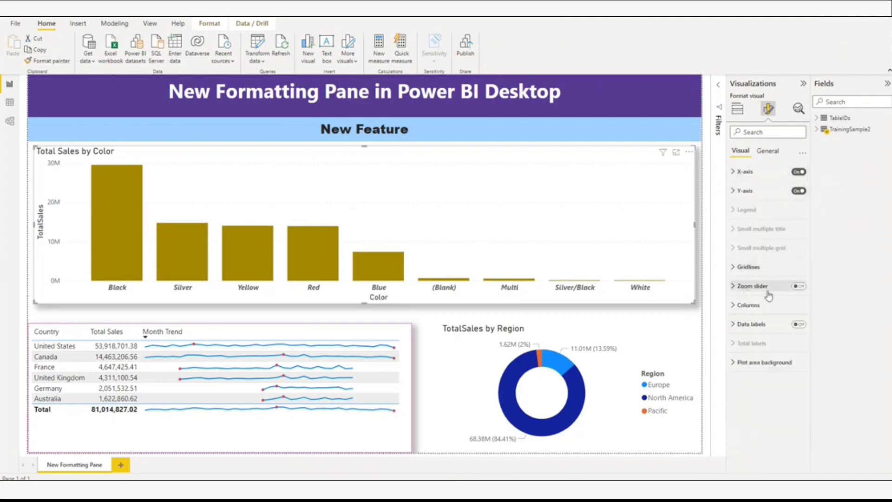
Set the Columns default colour to light blue, then reopen the X-axis settings.
{"action": "left_click", "coordinate": [736, 307]}
{"action": "left_click", "coordinate": [753, 349]}
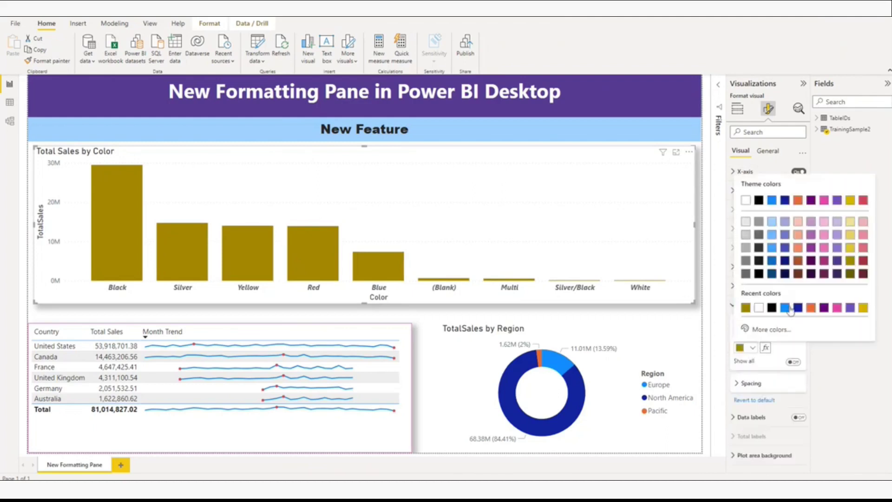
{"action": "left_click", "coordinate": [771, 222]}
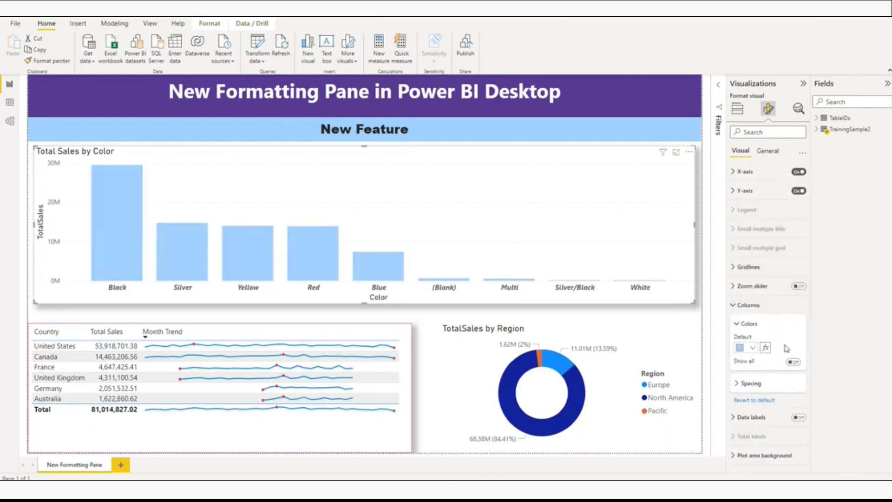
{"action": "left_click", "coordinate": [733, 306]}
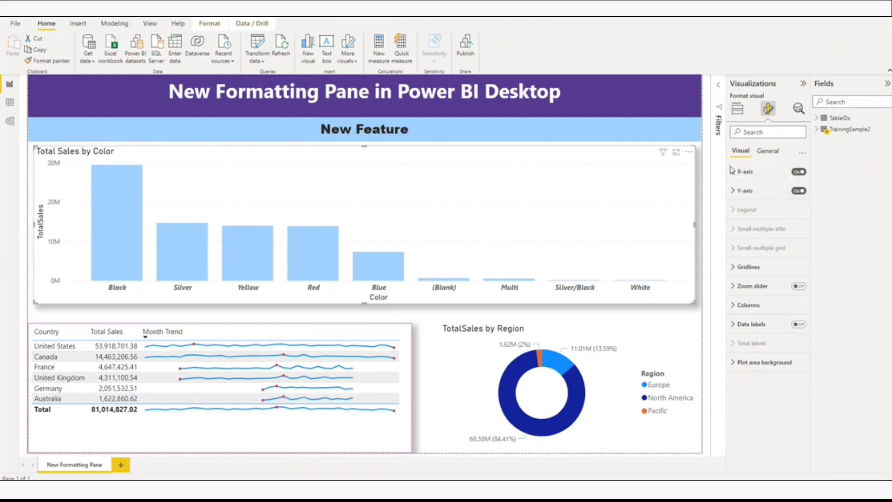
{"action": "left_click", "coordinate": [747, 171]}
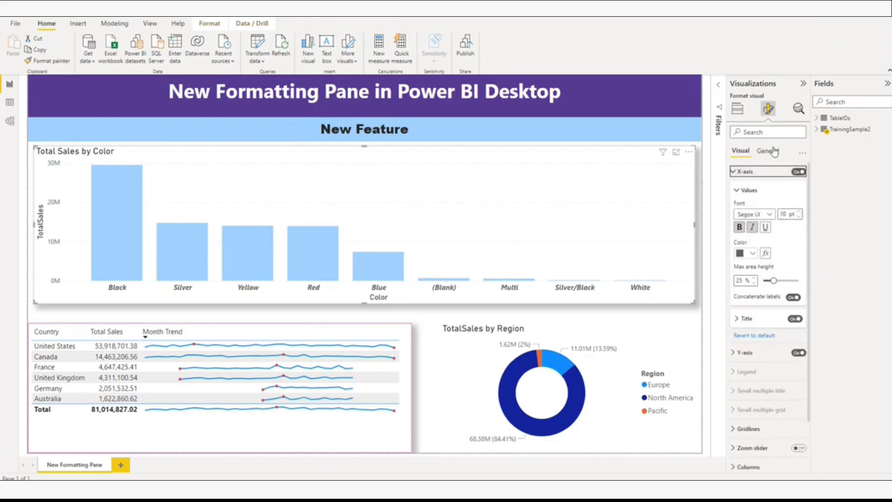
Under General effects, turn the visual border on and the shadow off.
{"action": "left_click", "coordinate": [768, 150]}
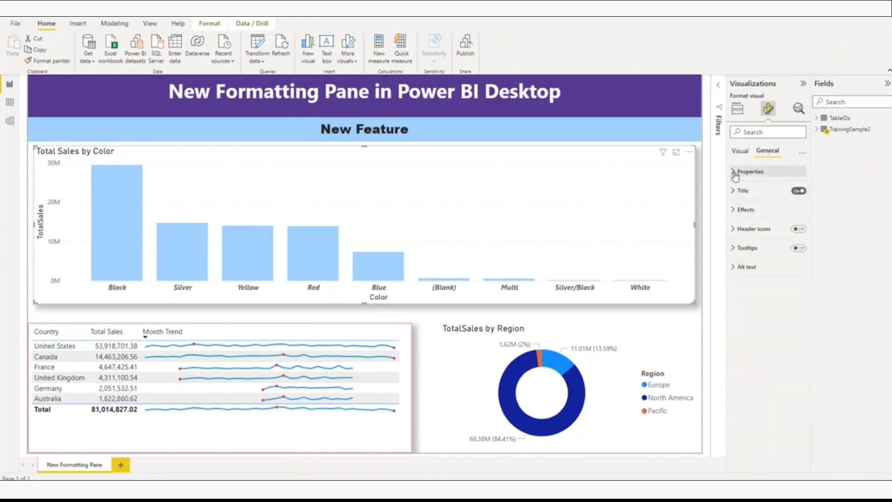
{"action": "left_click", "coordinate": [750, 172]}
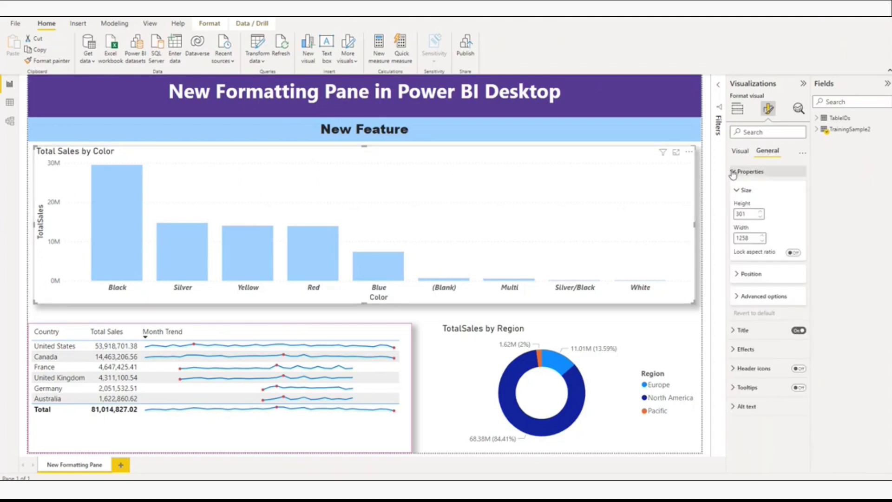
{"action": "left_click", "coordinate": [750, 172]}
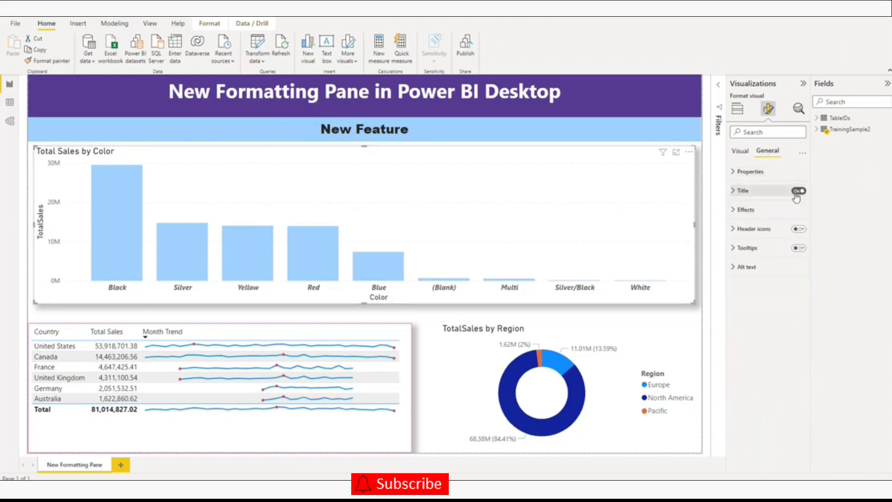
{"action": "left_click", "coordinate": [734, 209]}
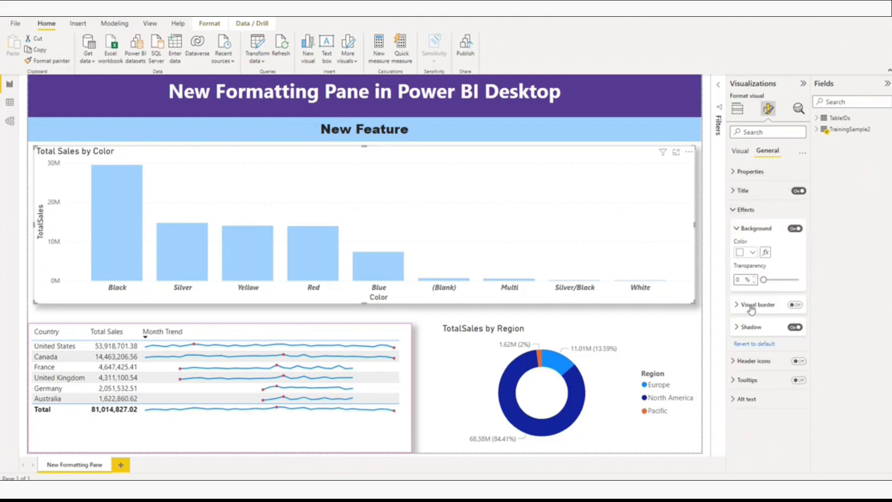
{"action": "left_click", "coordinate": [795, 305]}
{"action": "left_click", "coordinate": [795, 327]}
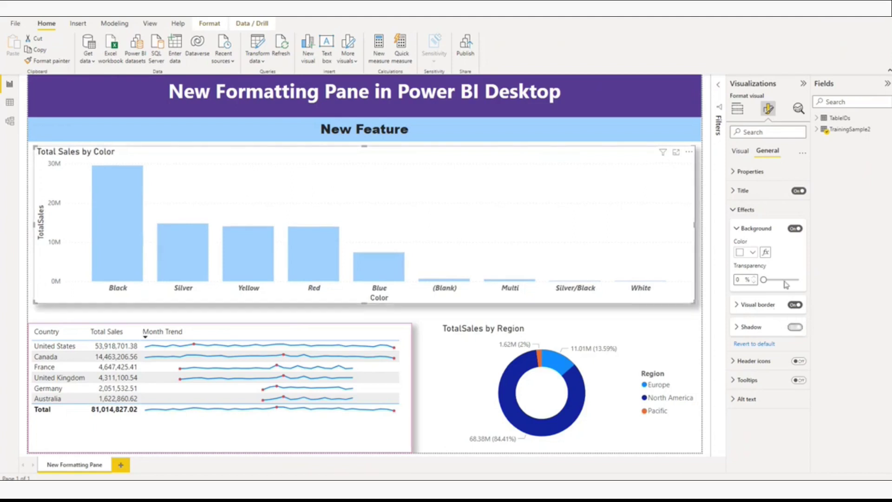
{"action": "left_click", "coordinate": [734, 209]}
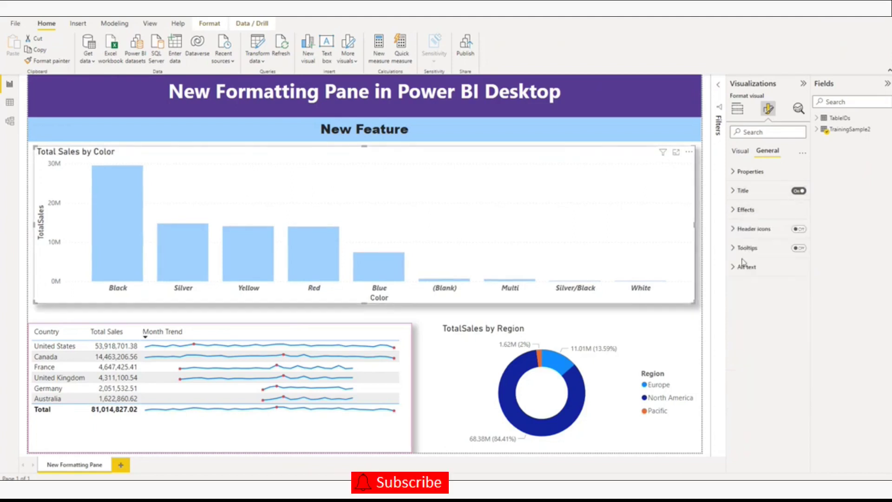